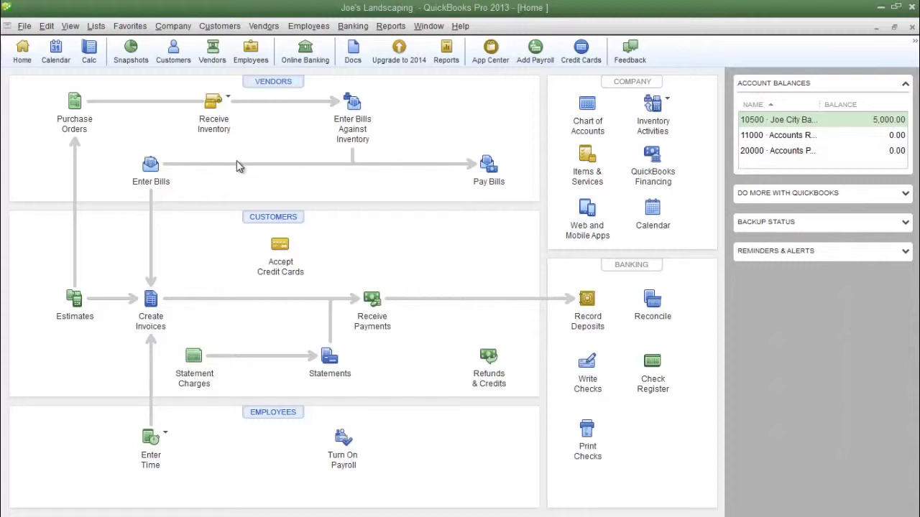
- Open a blank Enter Bills form through Vendors > Receive Items and Enter Bill
left_click(215, 115)
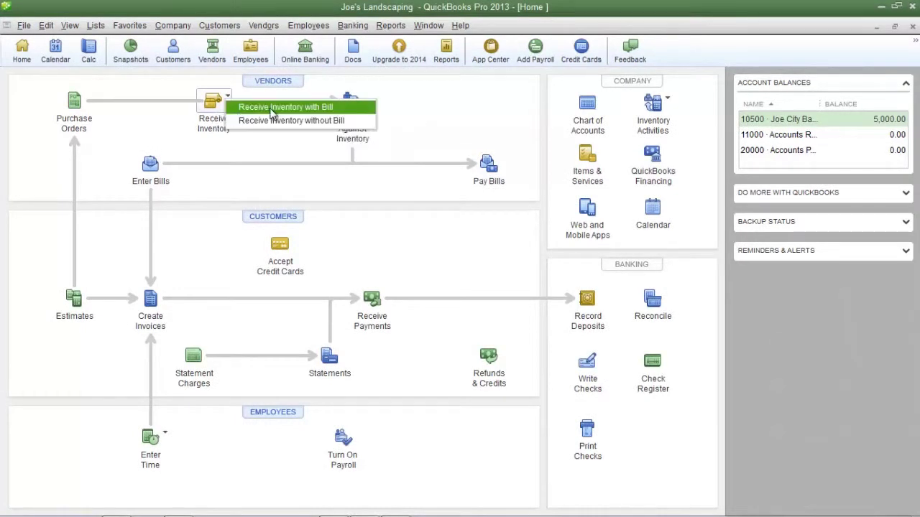
left_click(266, 26)
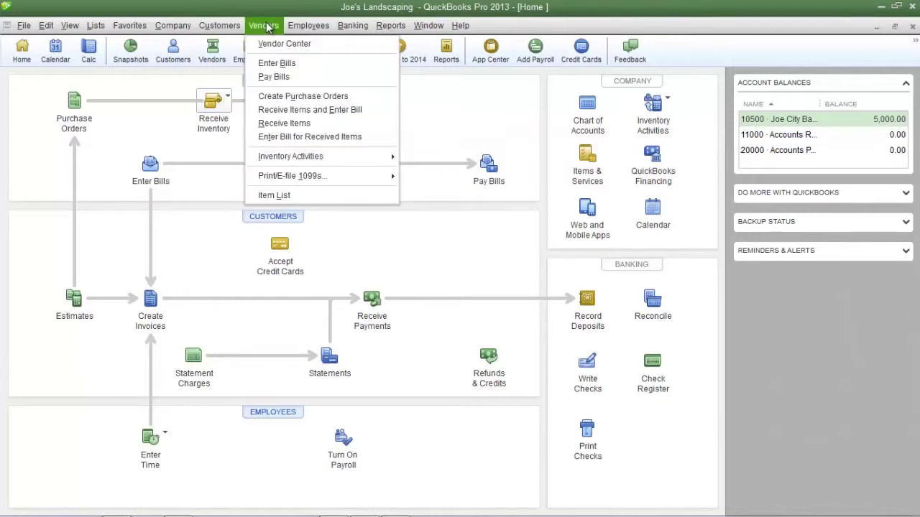
left_click(280, 111)
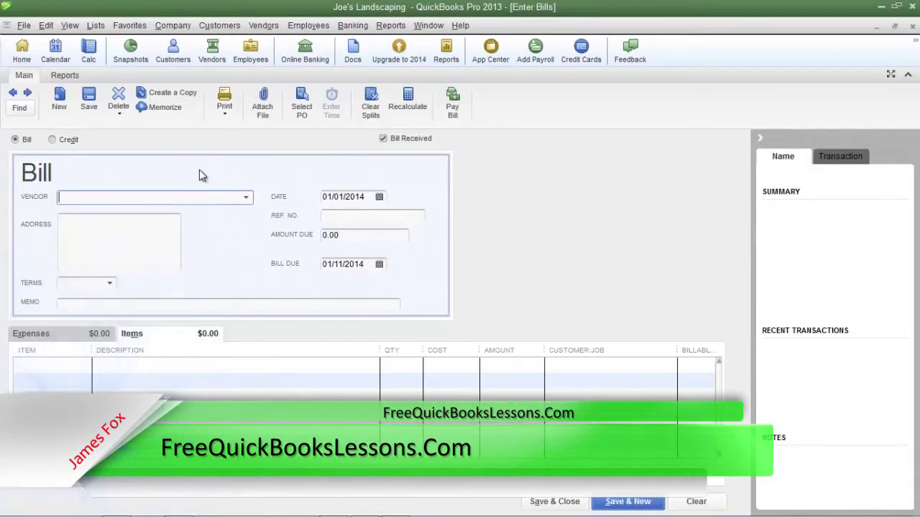
left_click(307, 113)
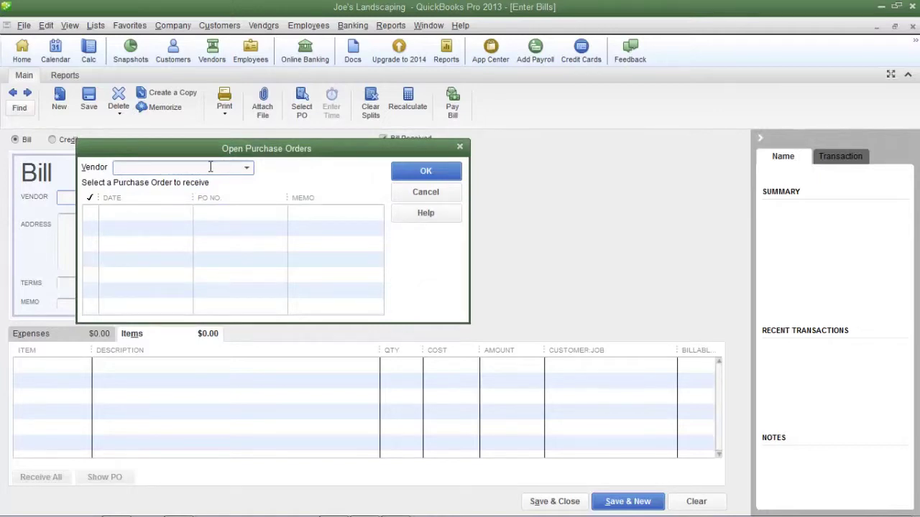
left_click(246, 170)
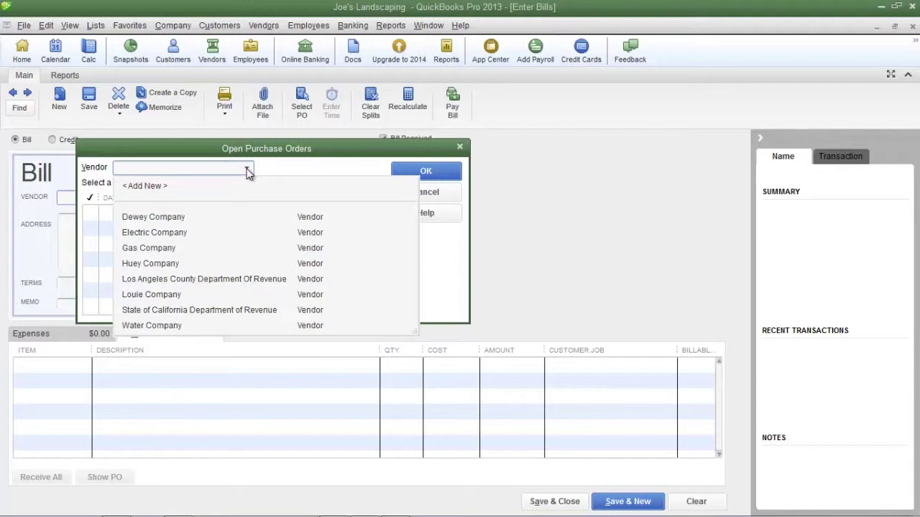
left_click(185, 218)
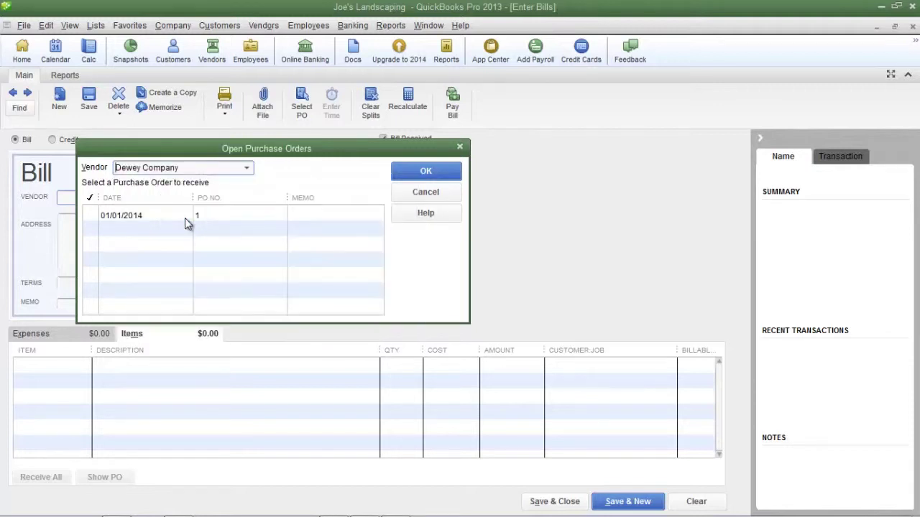
left_click(91, 215)
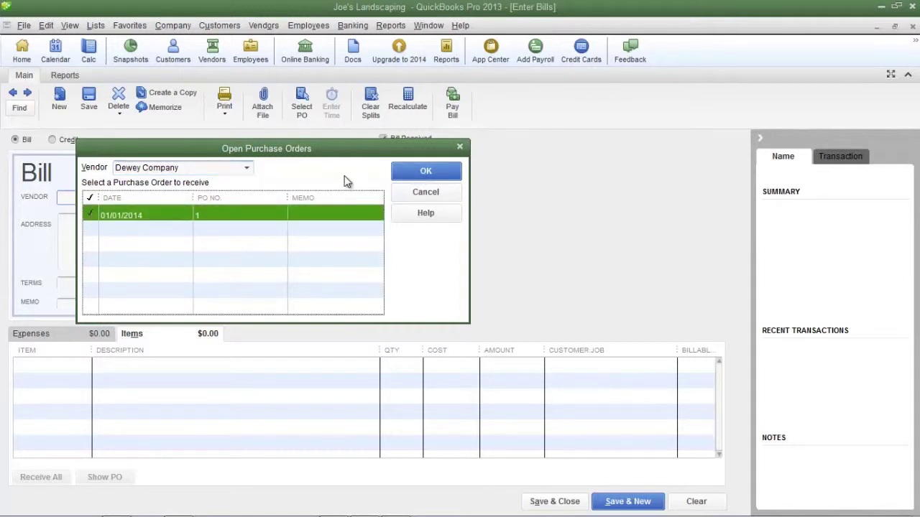
left_click(425, 193)
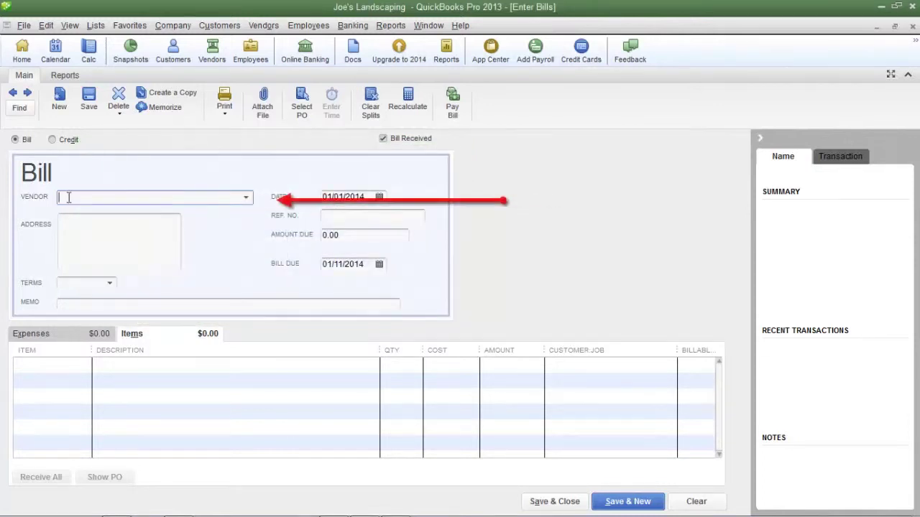
- Fill the Dewey Company bill from purchase order 1: Pink Roses, 2 at 25.00
type("Dewey Company")
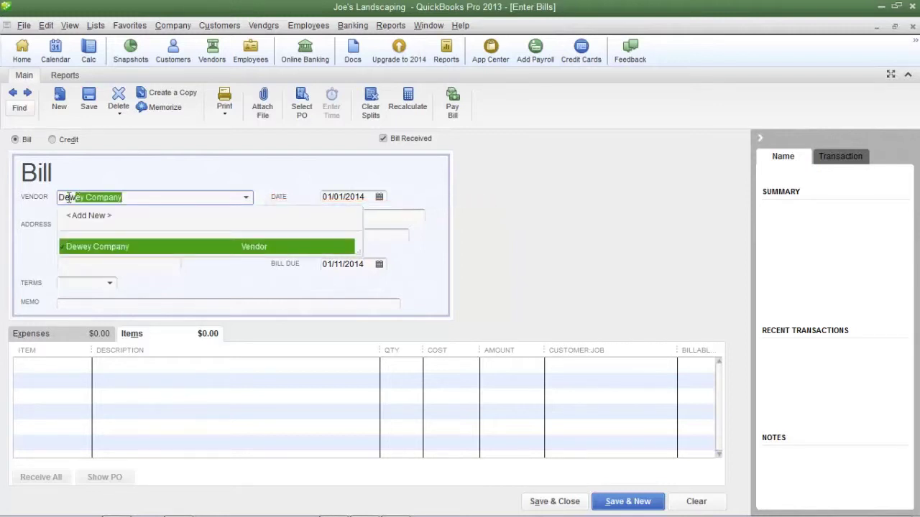
key("Tab")
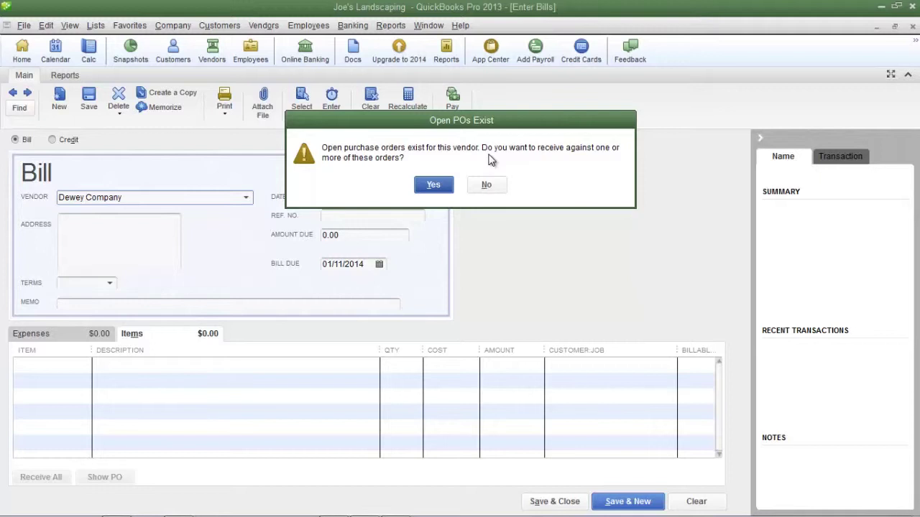
left_click(438, 185)
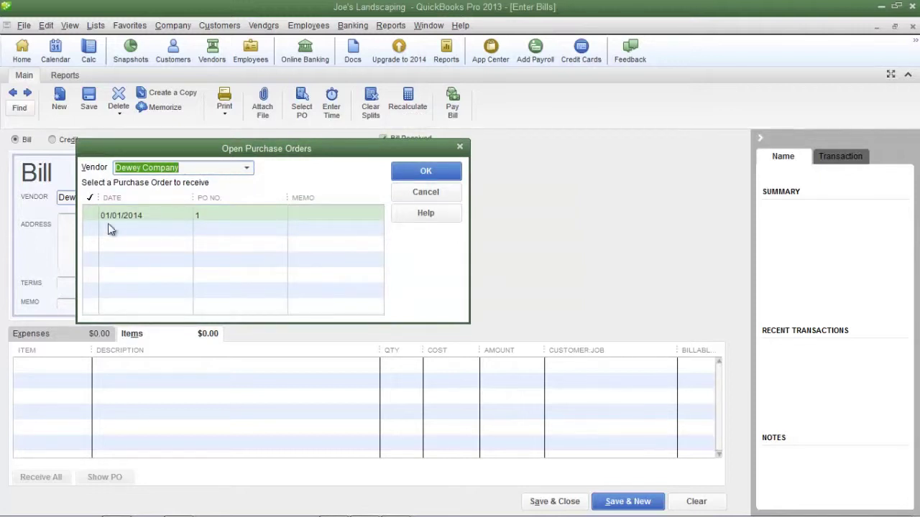
left_click(89, 216)
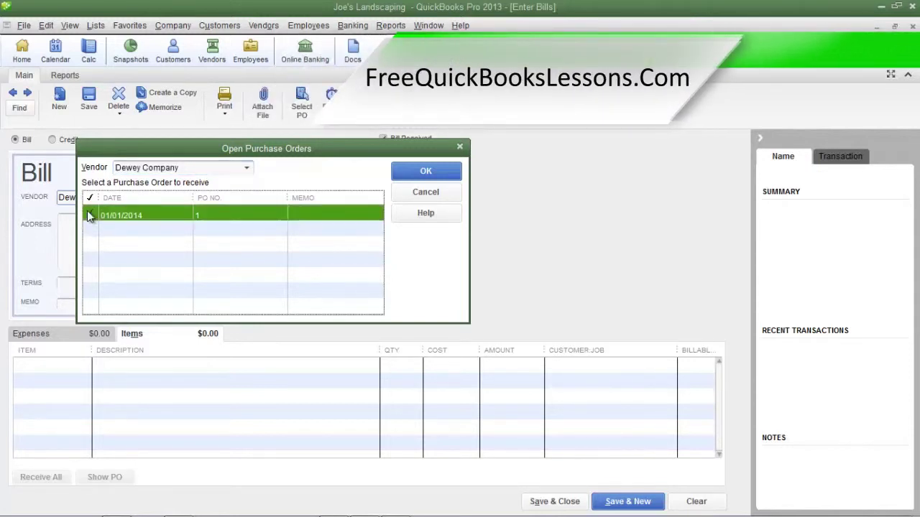
left_click(89, 216)
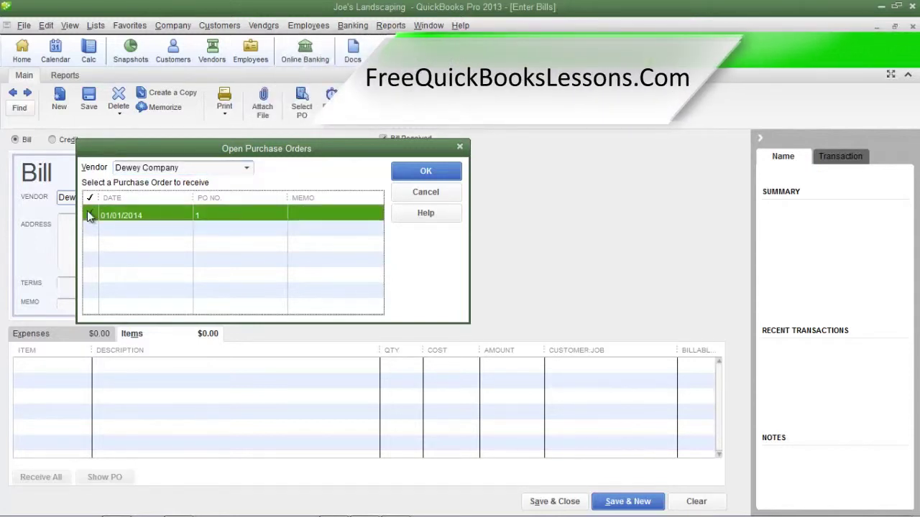
left_click(425, 173)
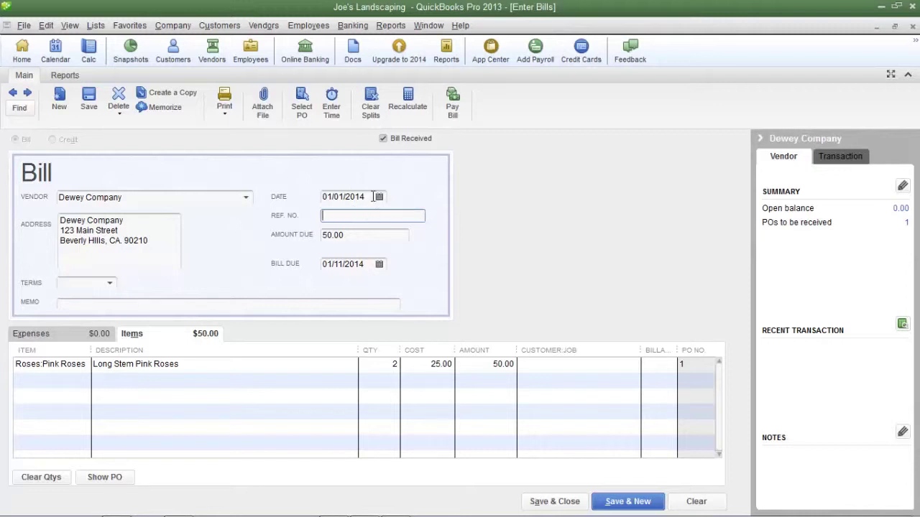
- Keep the bill date at 01/01/2014 and enter reference number 12345
left_click(379, 197)
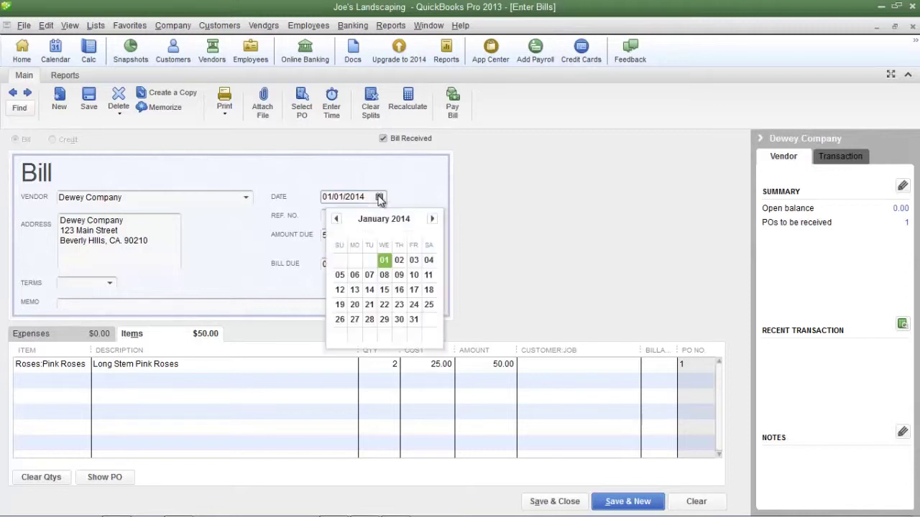
left_click(385, 261)
left_click(368, 215)
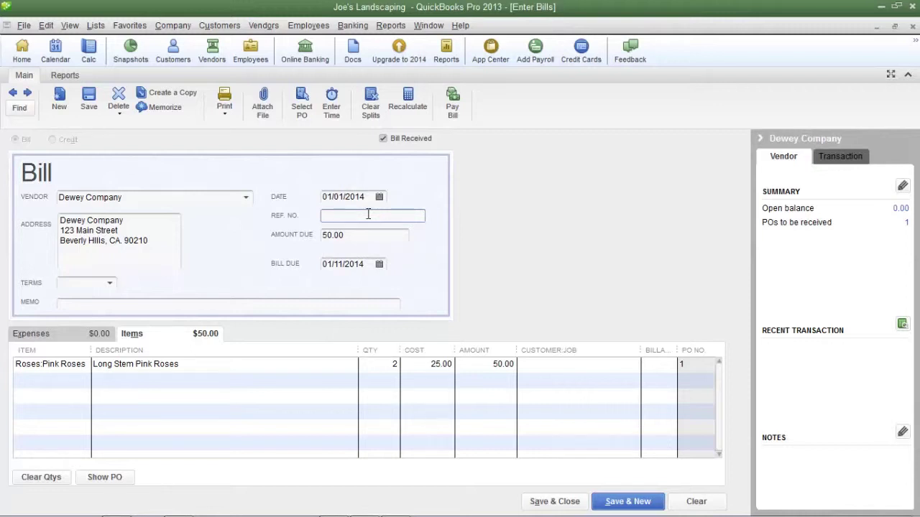
type("1234")
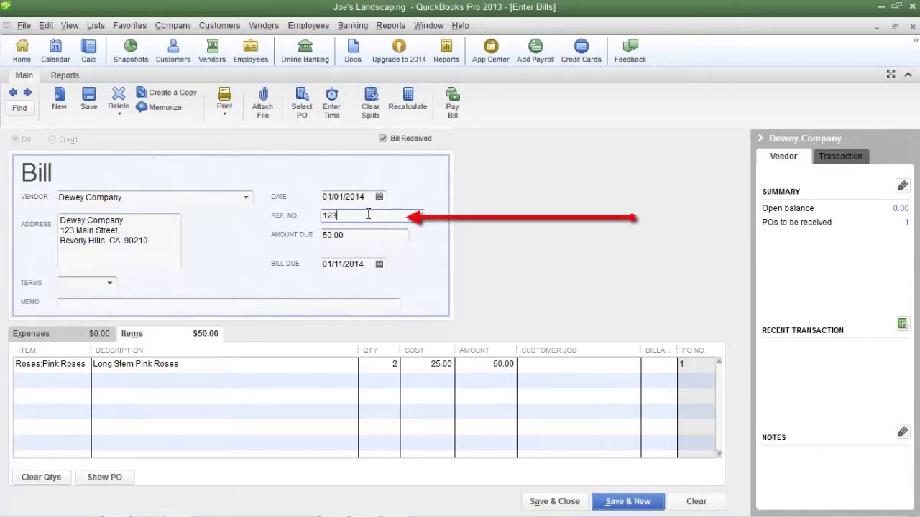
type("5")
key("Tab")
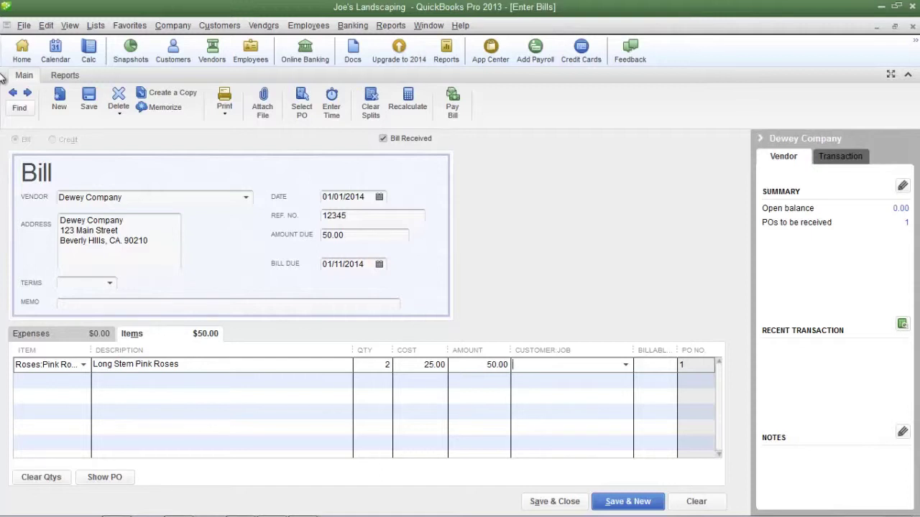
- Choose Net 30 terms so the bill falls due on 01/31/2014
left_click(110, 287)
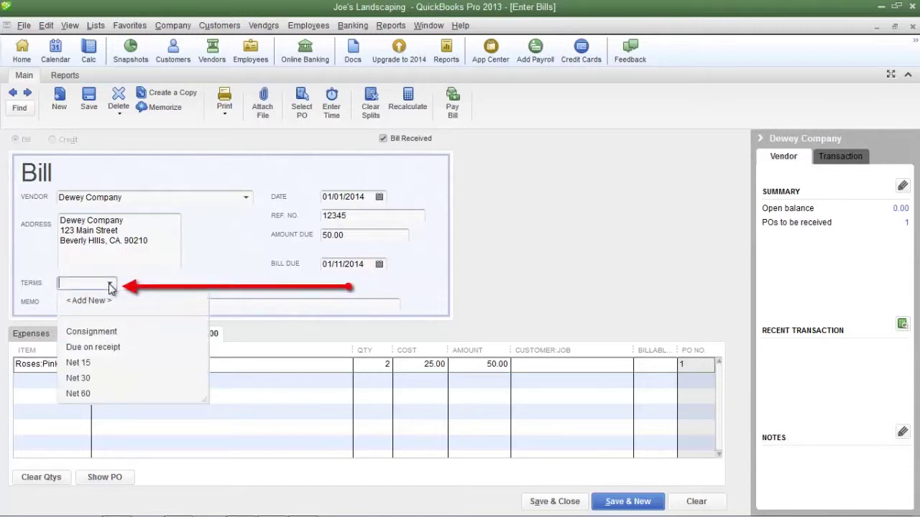
left_click(87, 378)
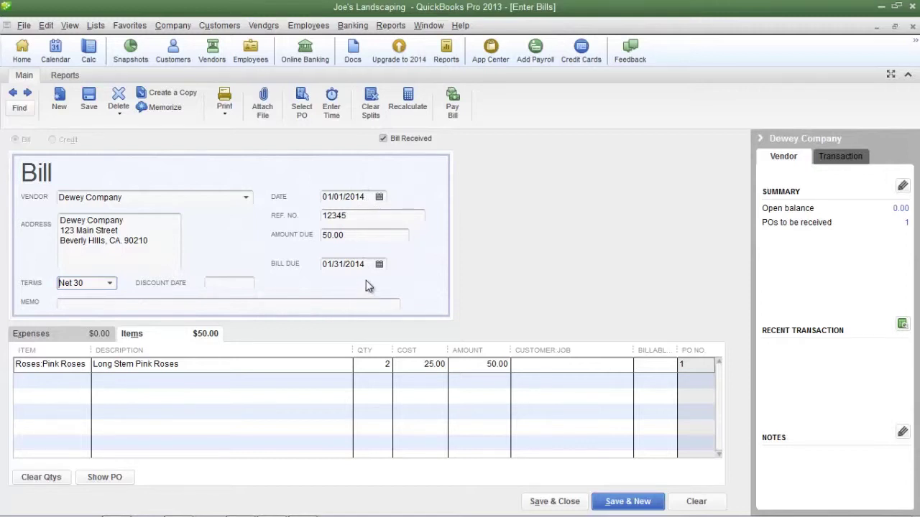
left_click(154, 306)
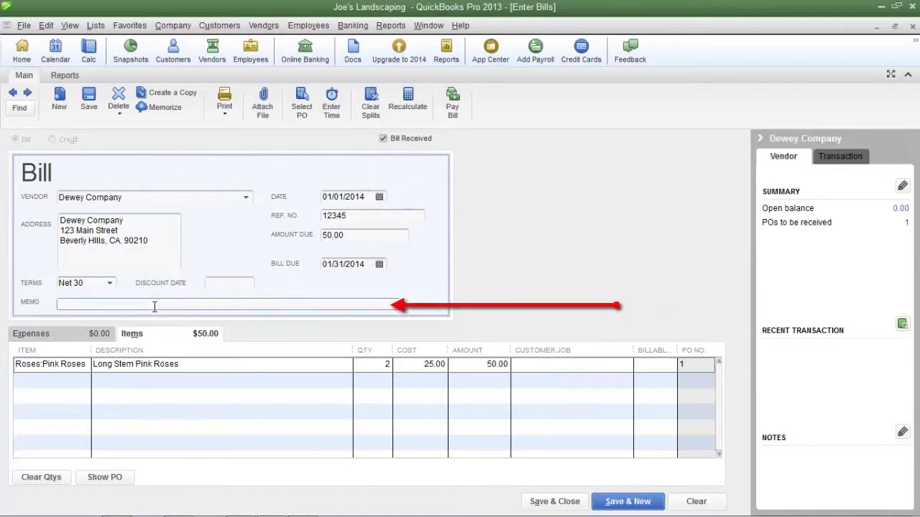
- Enter the memo 'Memo' and change the amount due and roses line amount to 60.00
type("Memo")
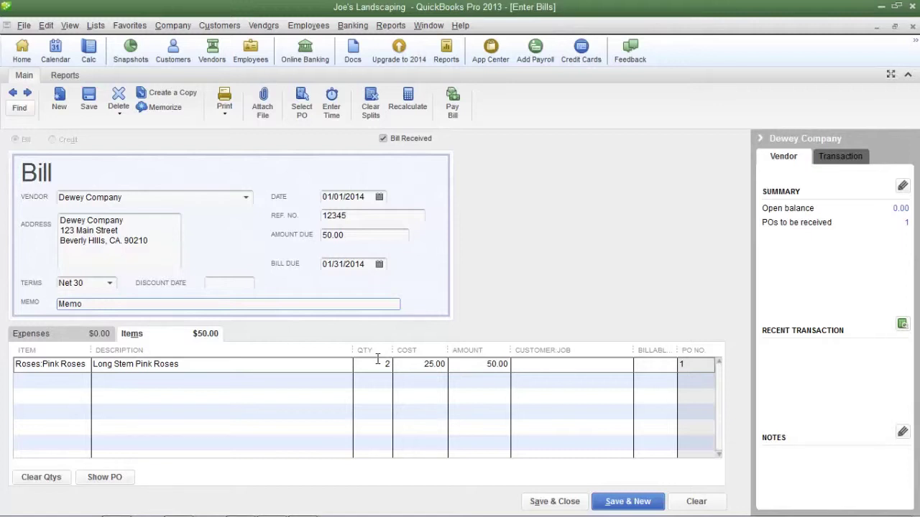
left_click(366, 234)
type("60.00")
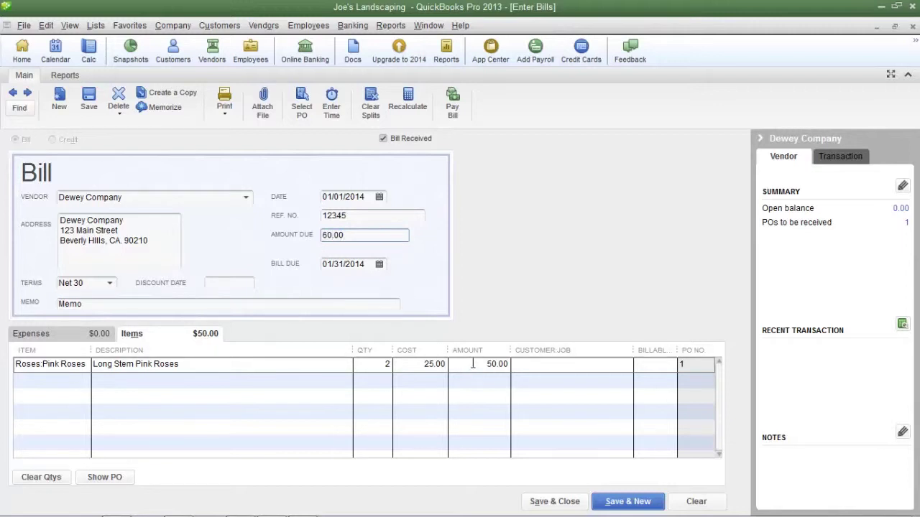
left_click(473, 364)
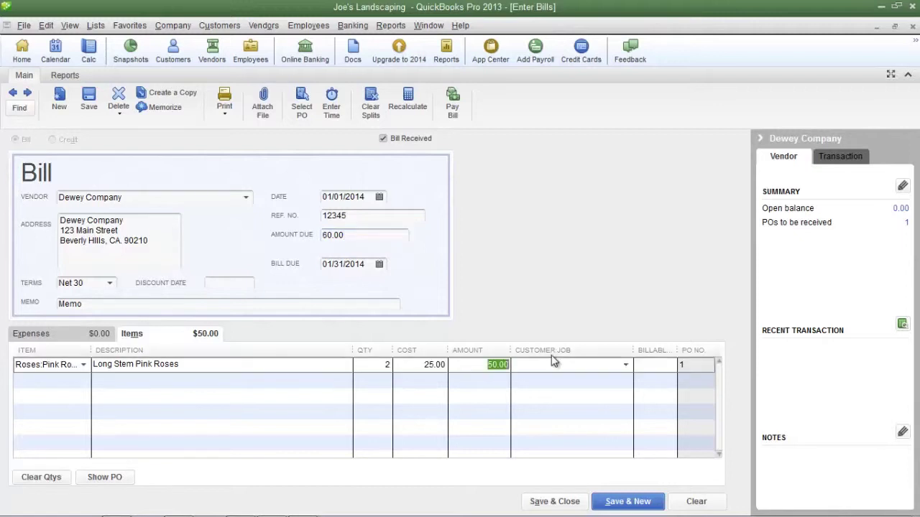
type("60")
key("Tab")
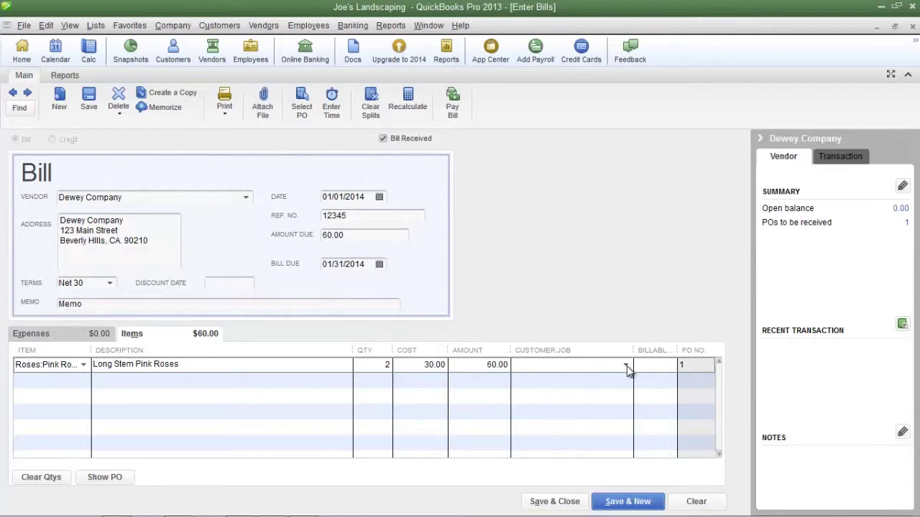
left_click(626, 366)
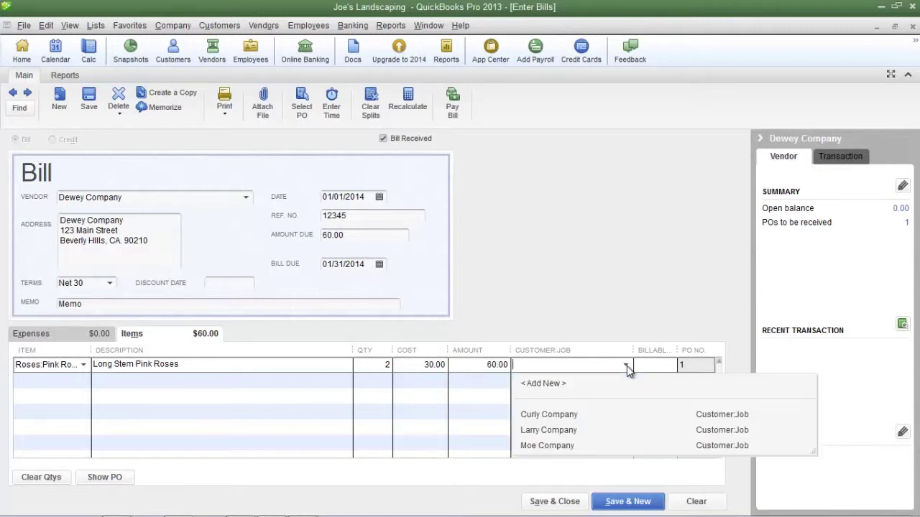
- Assign the roses line to Curly Company as billable and save the Dewey Company bill
left_click(574, 416)
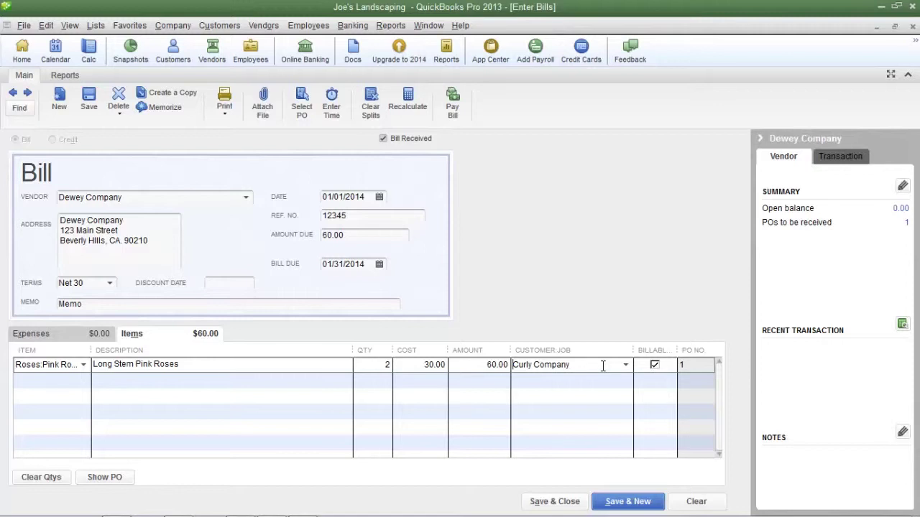
left_click(554, 502)
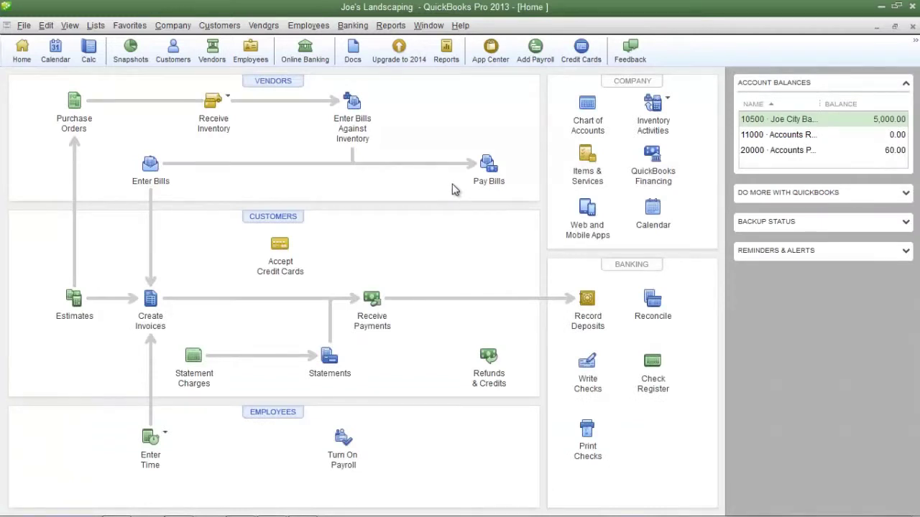
- List bills to pay filtered to Dewey Company, sorted by Due Date, showing all bills
left_click(489, 167)
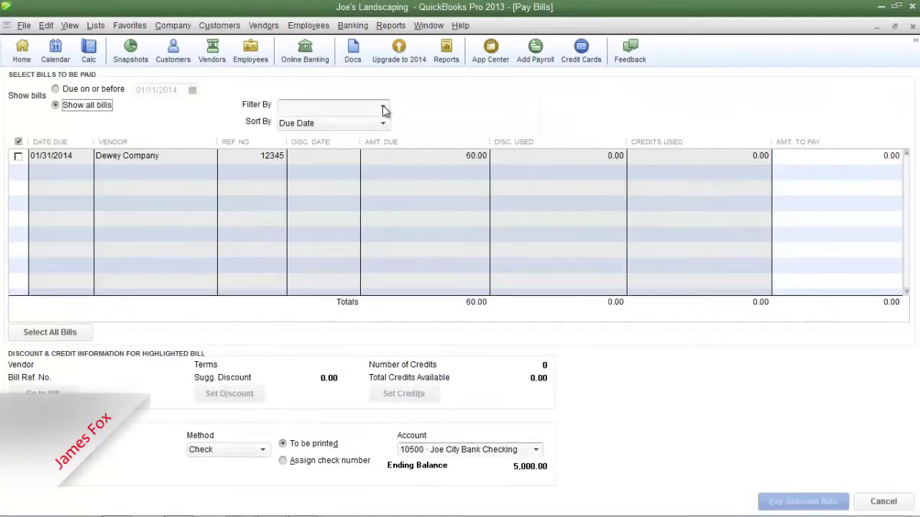
left_click(385, 109)
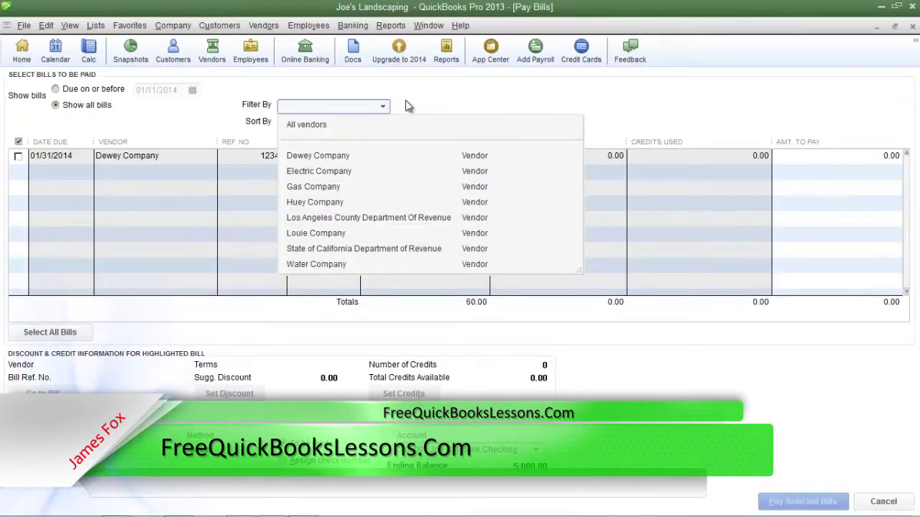
left_click(345, 158)
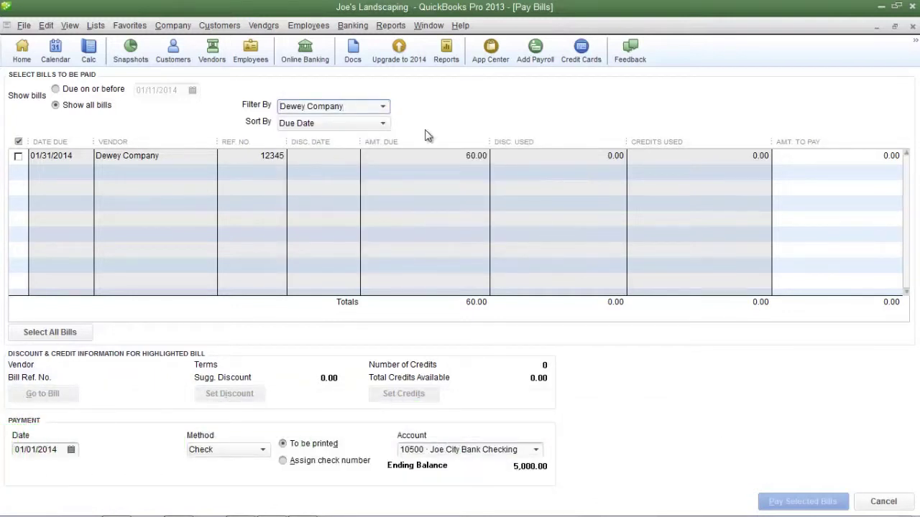
left_click(359, 124)
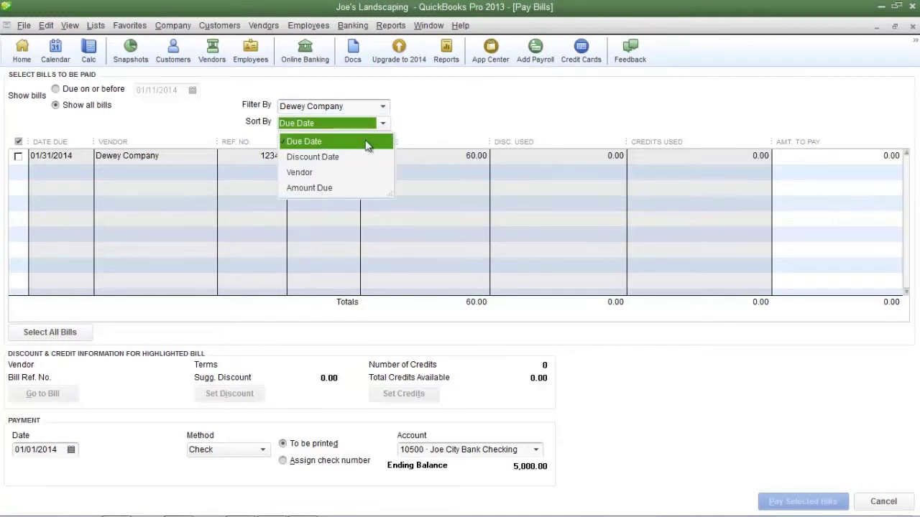
left_click(359, 141)
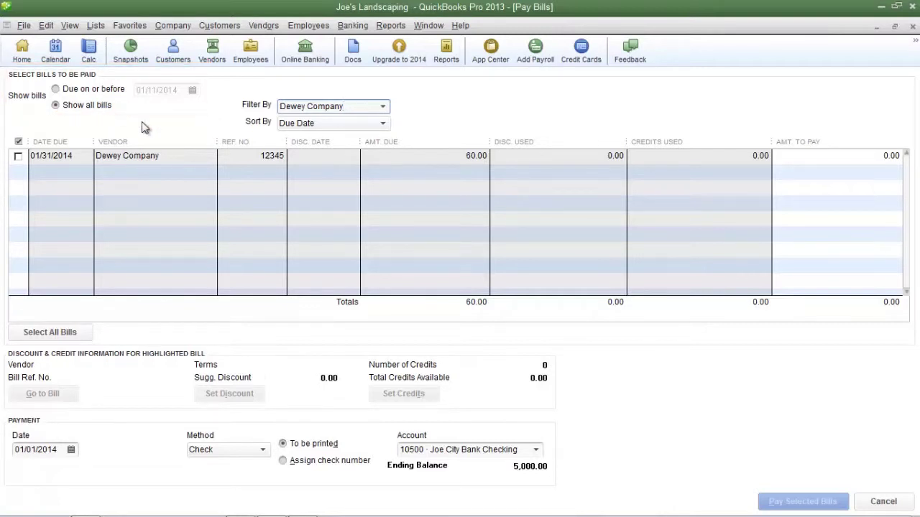
left_click(56, 89)
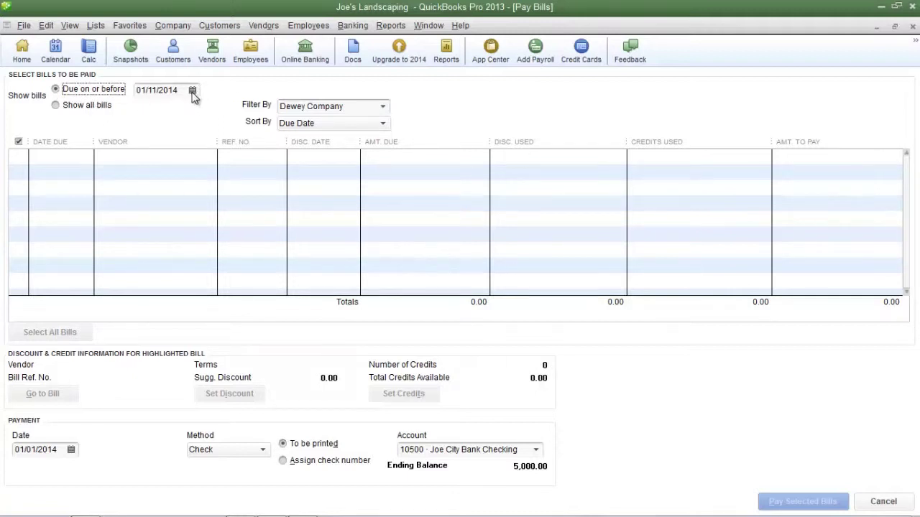
left_click(101, 107)
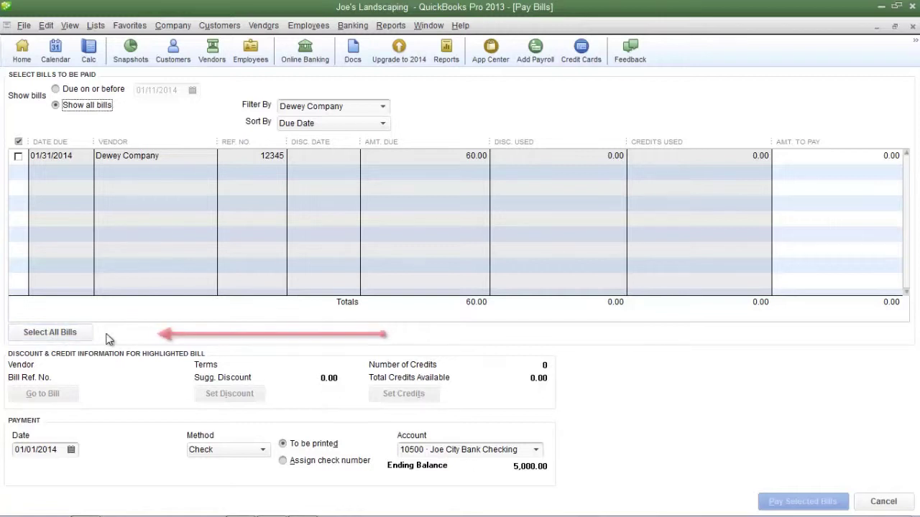
- Pay the 60.00 Dewey Company bill by check from 10500 Joe City Bank Checking
left_click(67, 334)
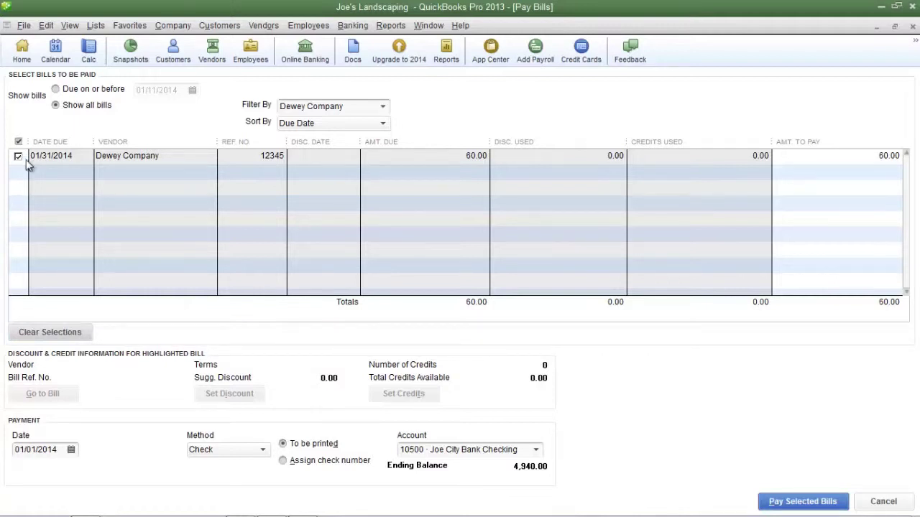
left_click(50, 332)
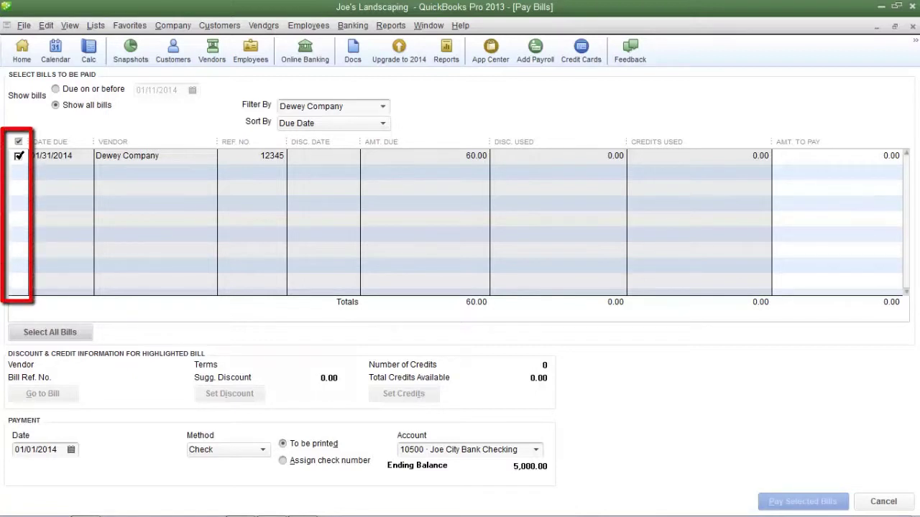
left_click(18, 156)
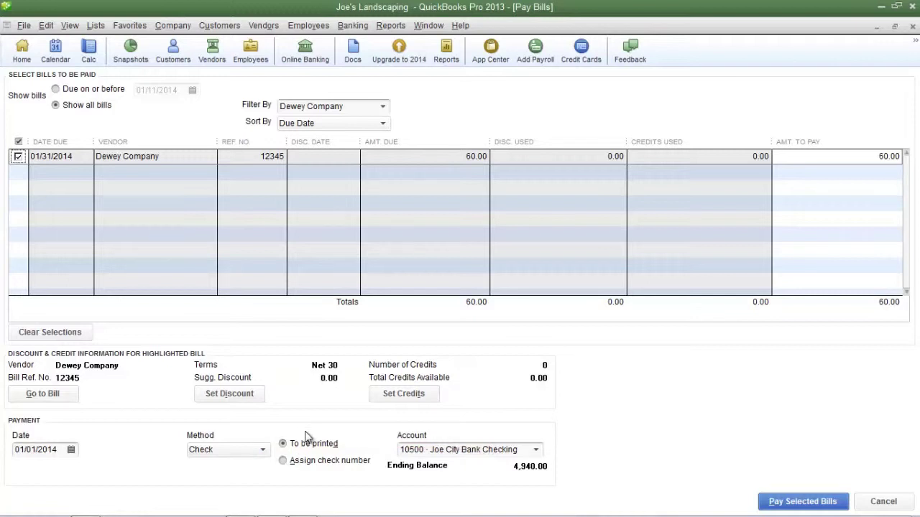
left_click(467, 449)
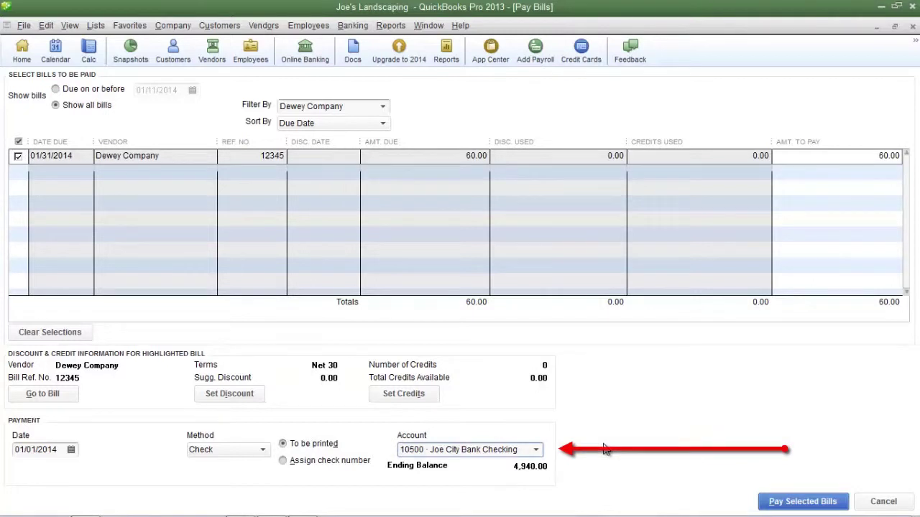
left_click(535, 450)
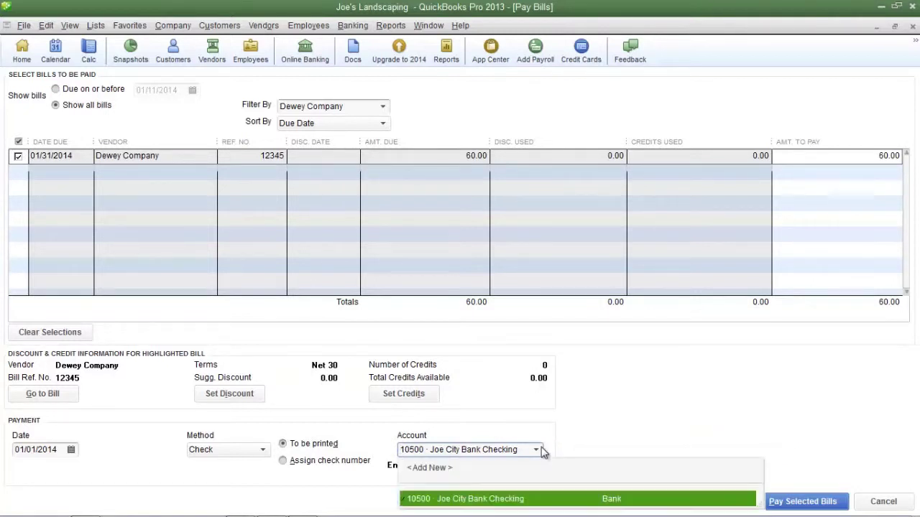
left_click(579, 454)
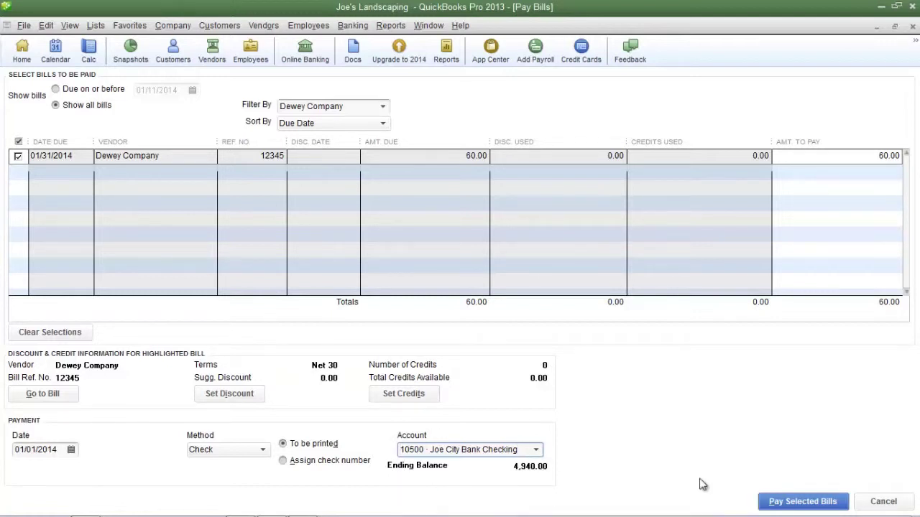
left_click(774, 504)
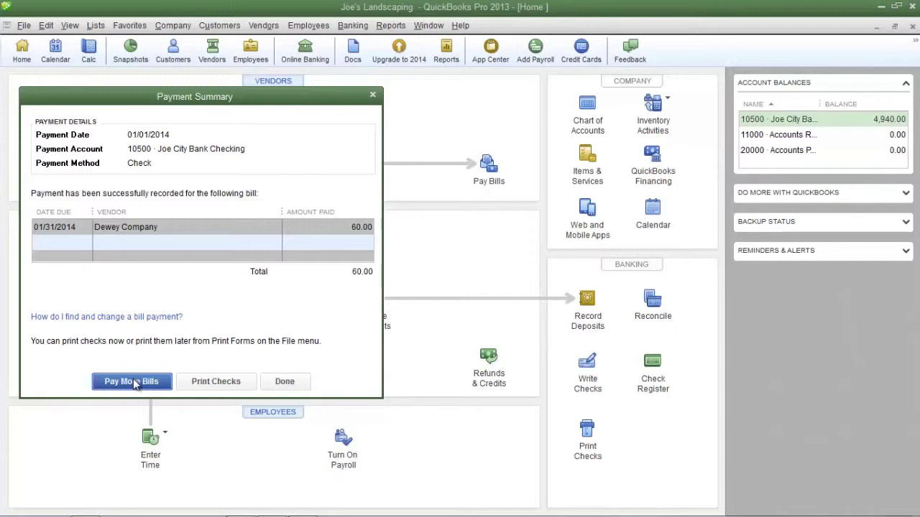
- Select the 60.00 Dewey Company check from 10500 Joe City Bank Checking for printing
left_click(219, 382)
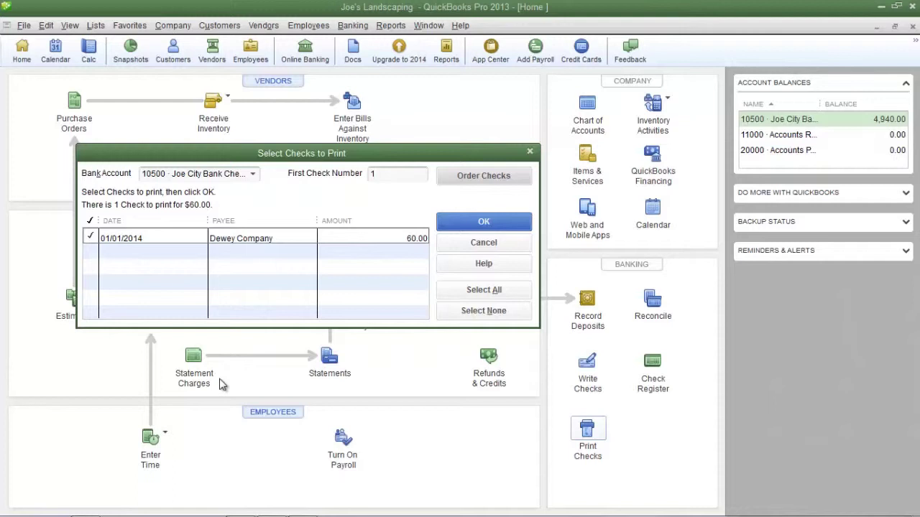
left_click(253, 175)
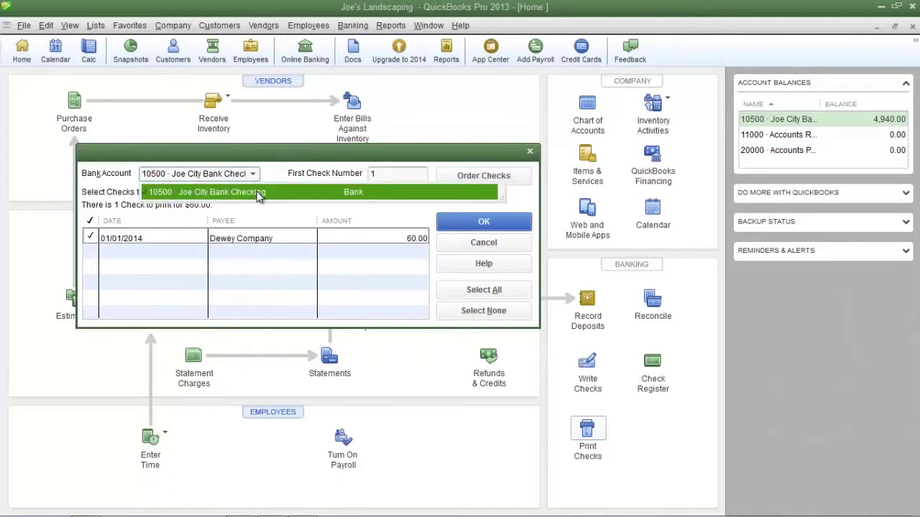
left_click(257, 194)
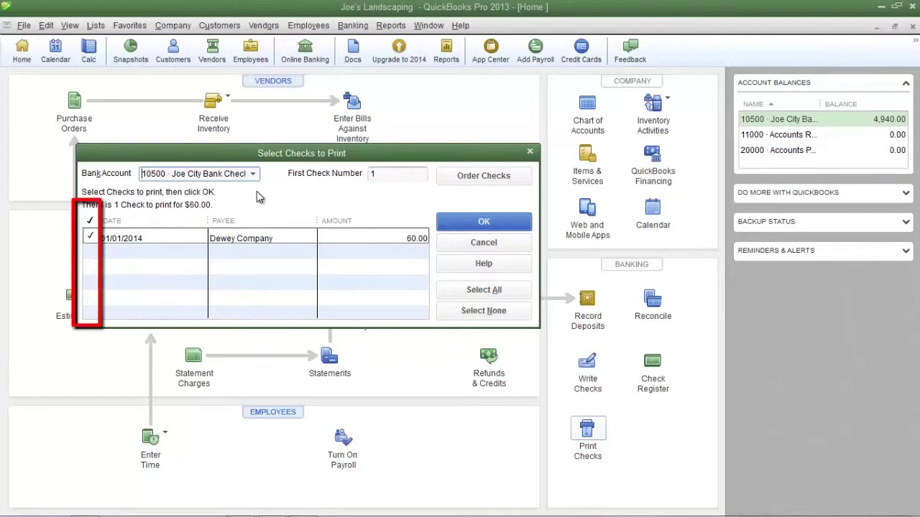
left_click(89, 239)
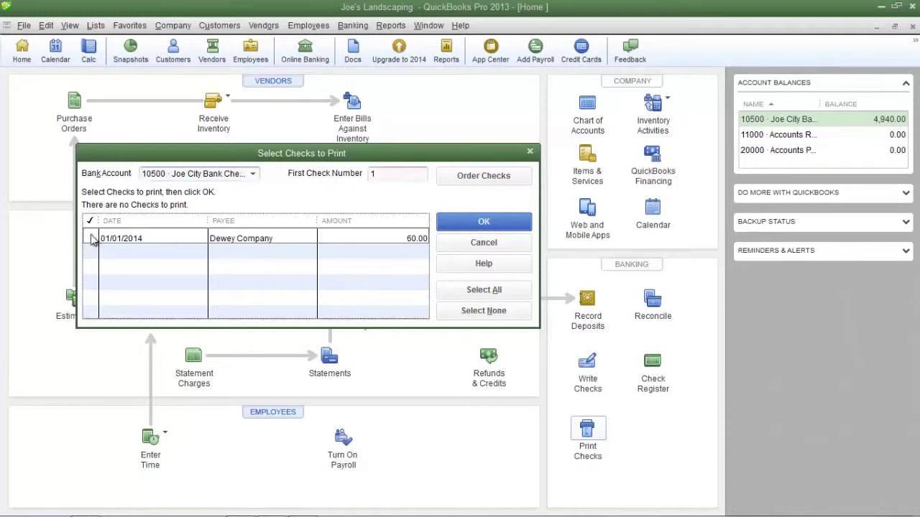
left_click(90, 239)
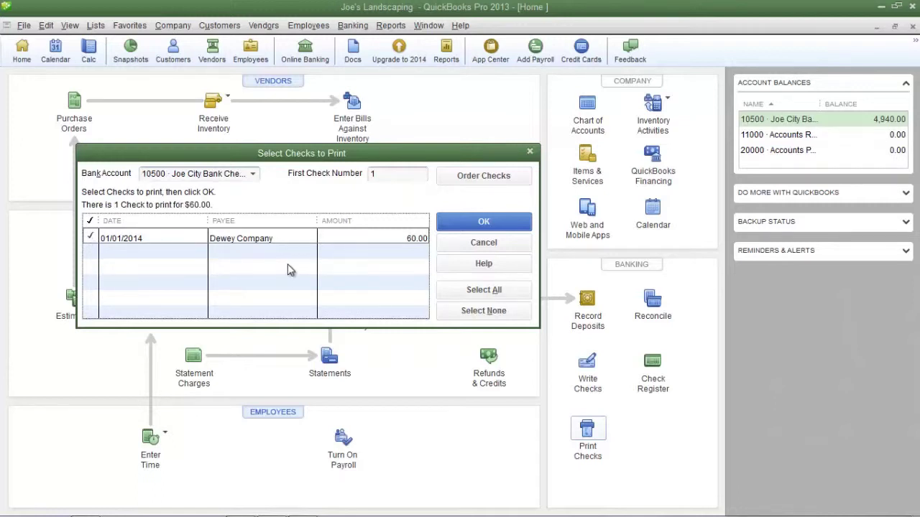
left_click(513, 222)
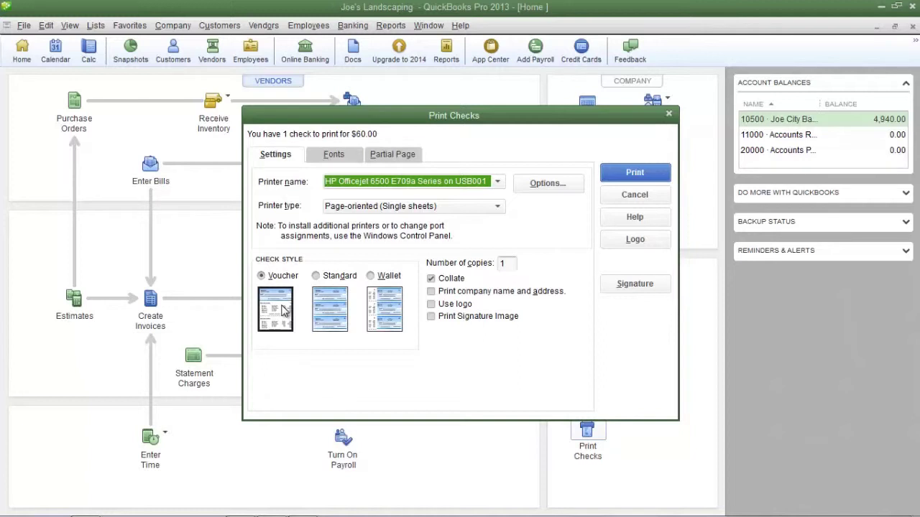
- Print check 1 to Dewey Company and confirm it with no reprint marked
left_click(636, 174)
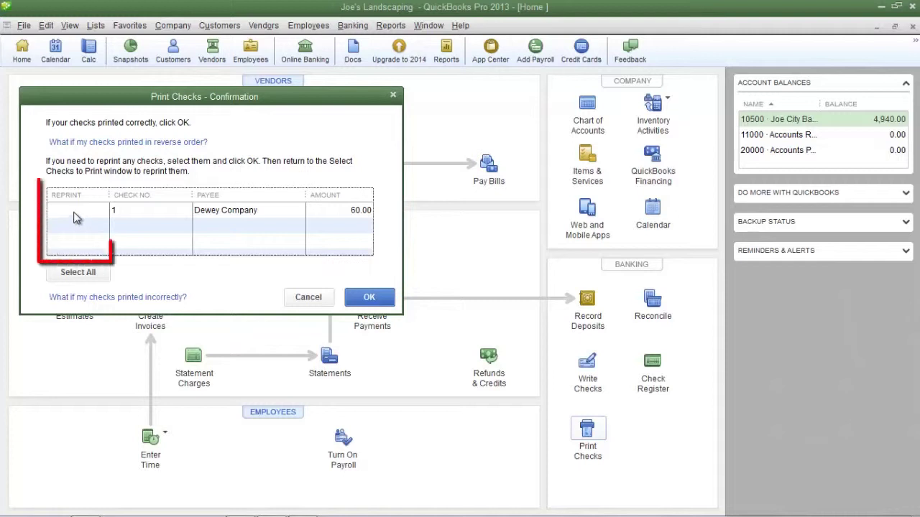
left_click(76, 215)
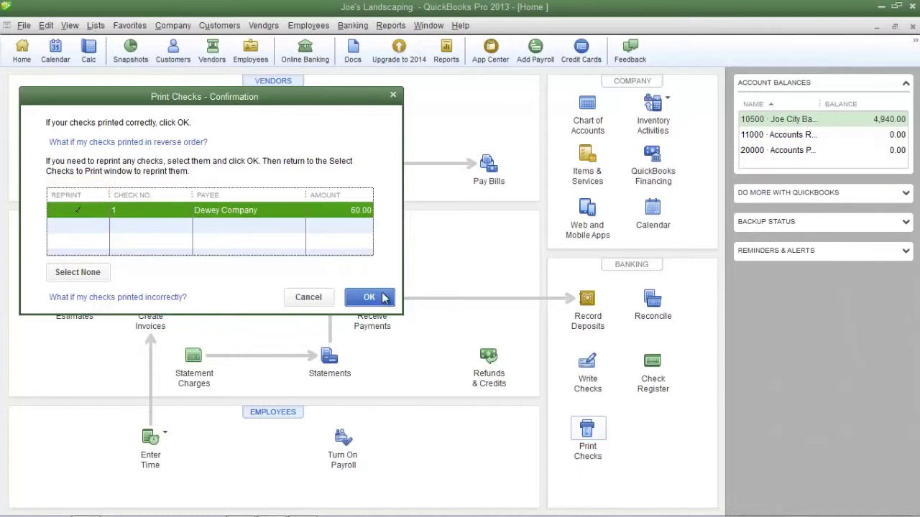
left_click(77, 208)
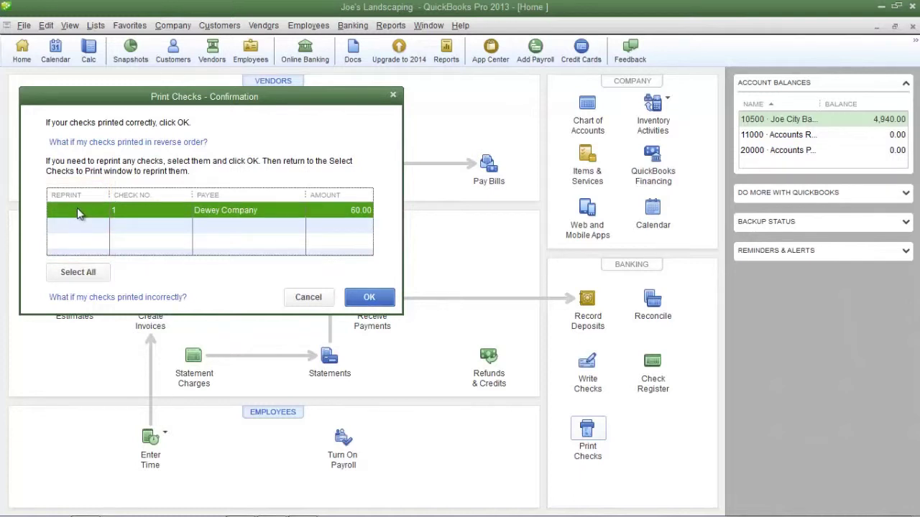